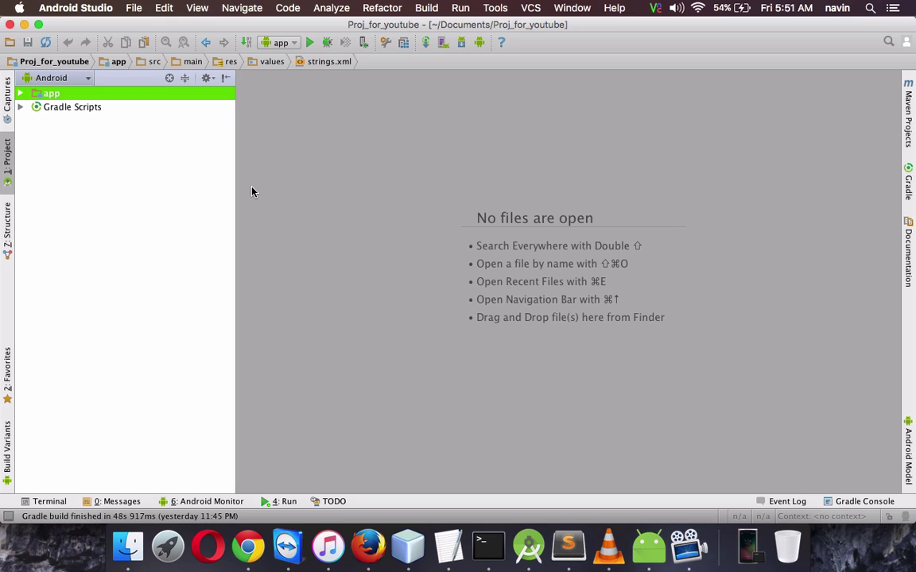
Show Android Studio's About details: version 1.5.1 with its build, JRE and JVM information.
click(94, 9)
click(90, 24)
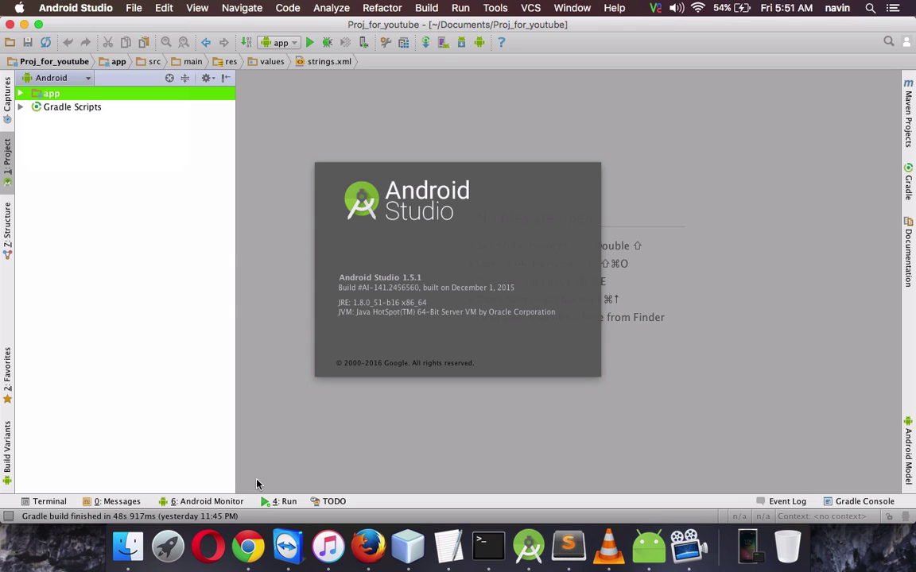
right_click(241, 521)
Open a new Chrome window and go to google.com.
click(271, 359)
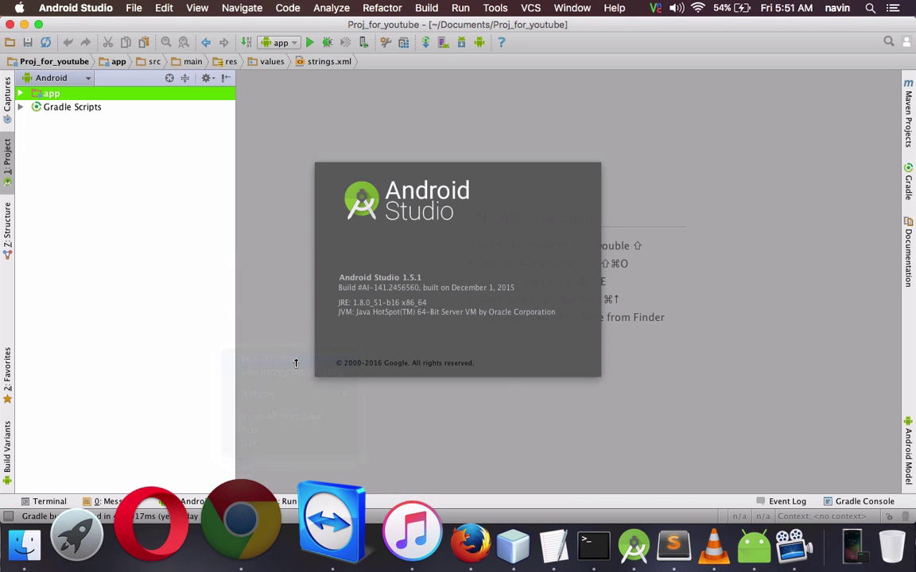
text(google.com)
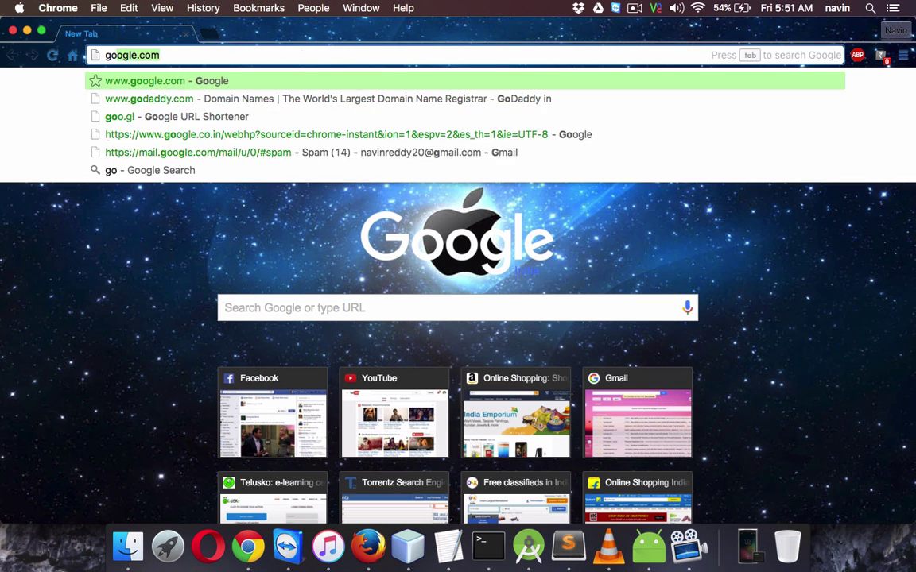
key(Return)
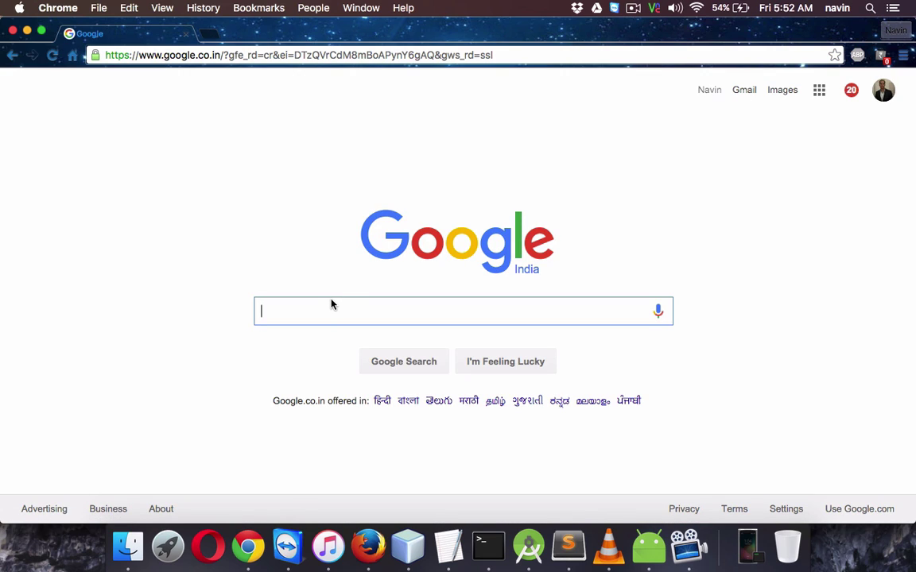
Search 'jdk download' and open Oracle's Java SE Downloads page showing the 8u73/8u74 JDK.
text(jdk)
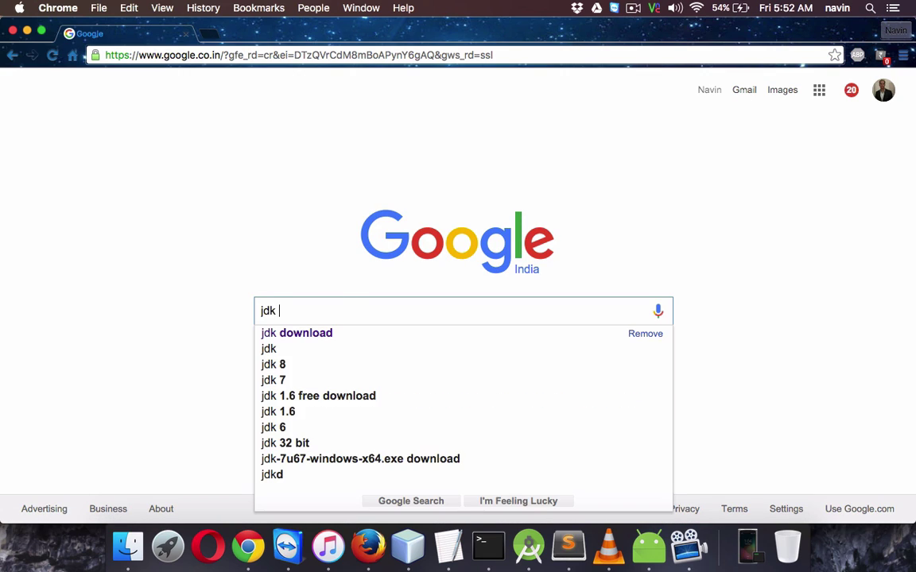
key(Down)
key(Return)
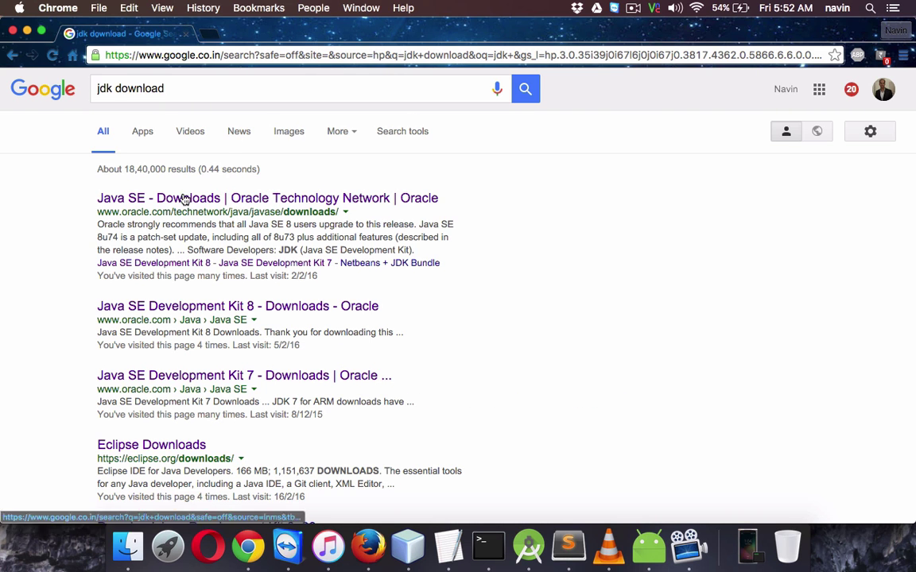
click(169, 200)
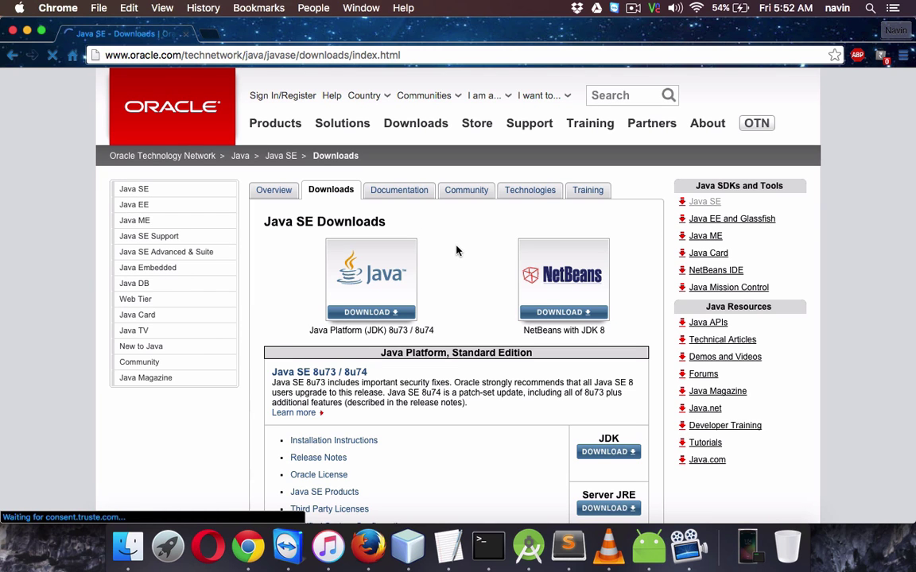
scroll(456, 251, down, 1)
scroll(456, 251, down, 3)
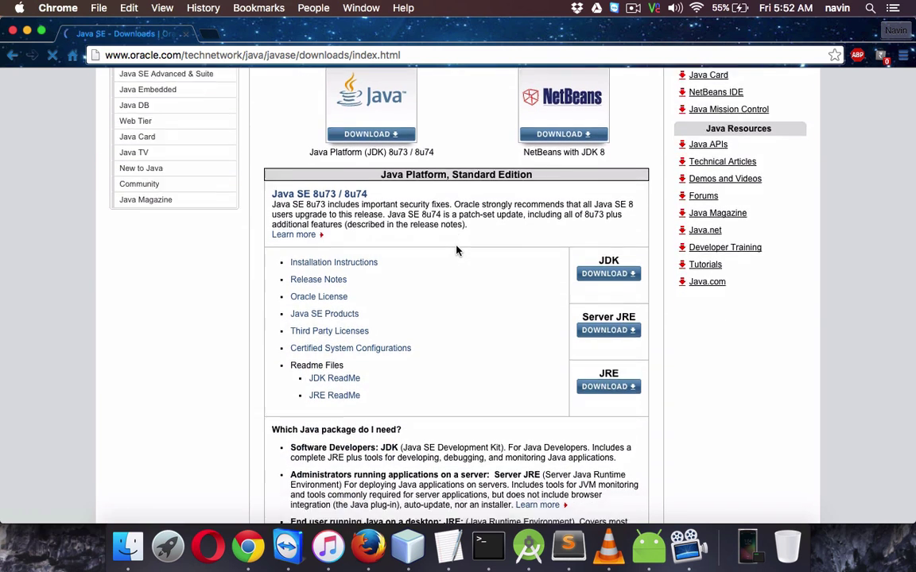
scroll(458, 249, down, 2)
scroll(477, 253, up, 1)
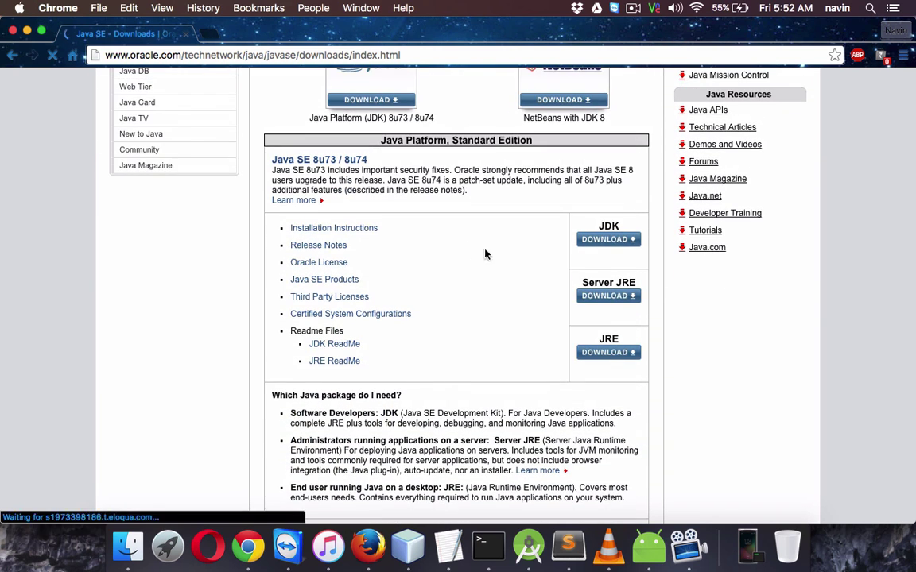
Accept the license agreement for JDK 8u73 on Oracle's JDK 8 downloads page.
click(604, 240)
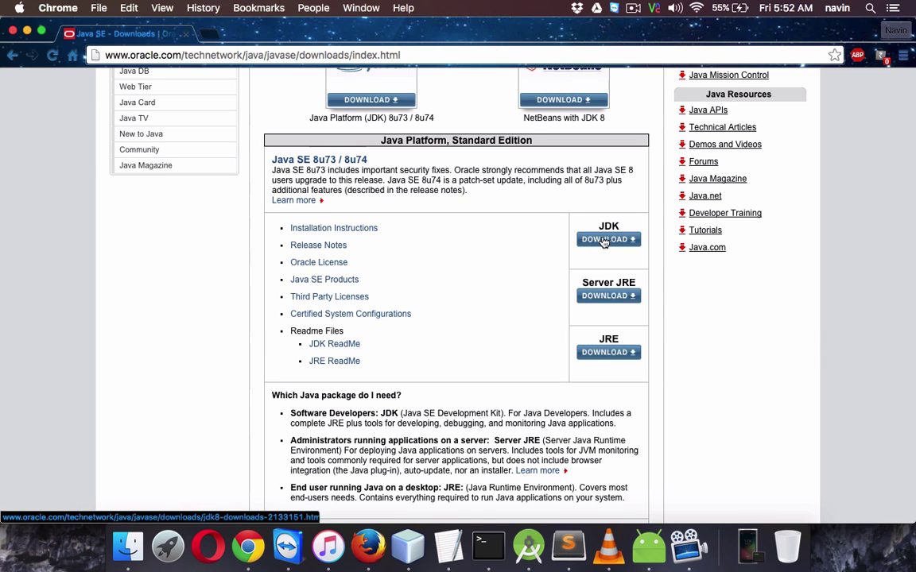
scroll(477, 239, down, 5)
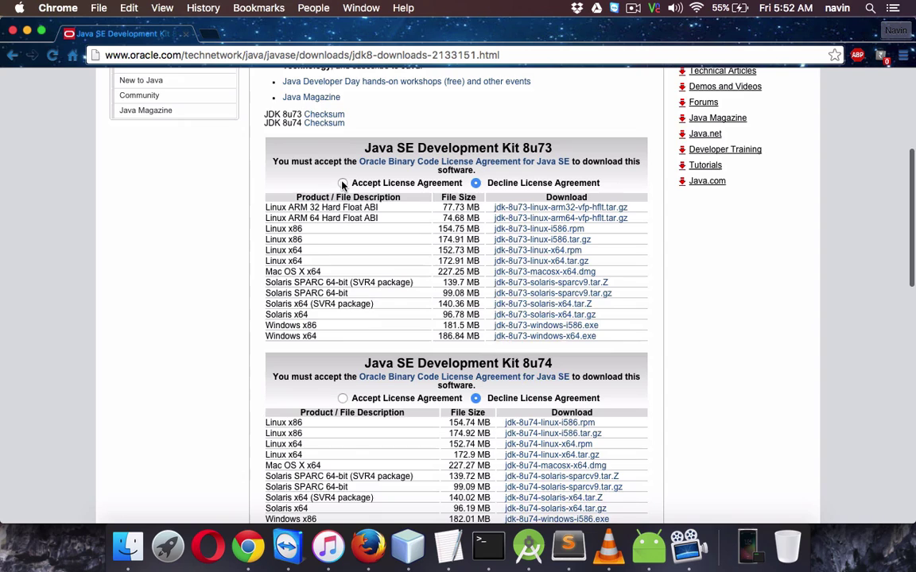
click(342, 183)
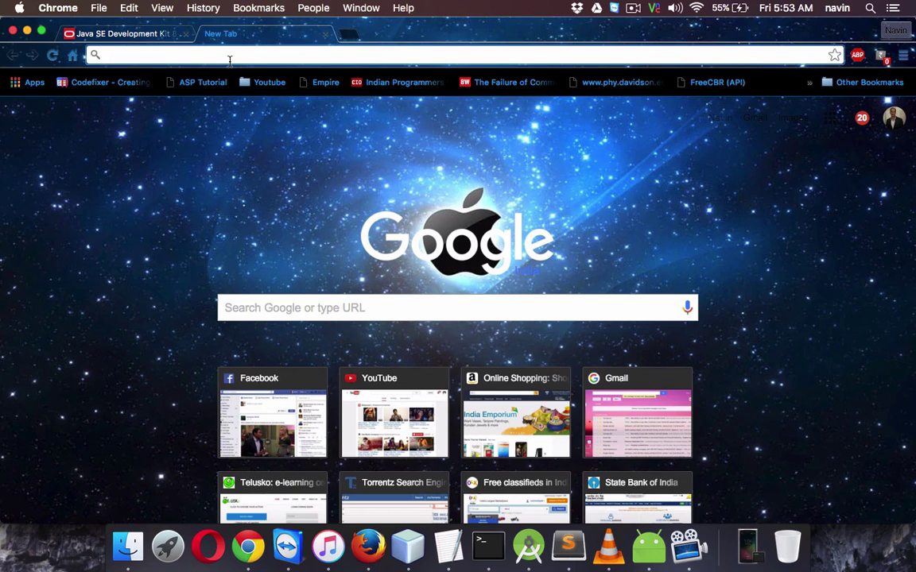
Search the web for 'android studio'.
text(android s)
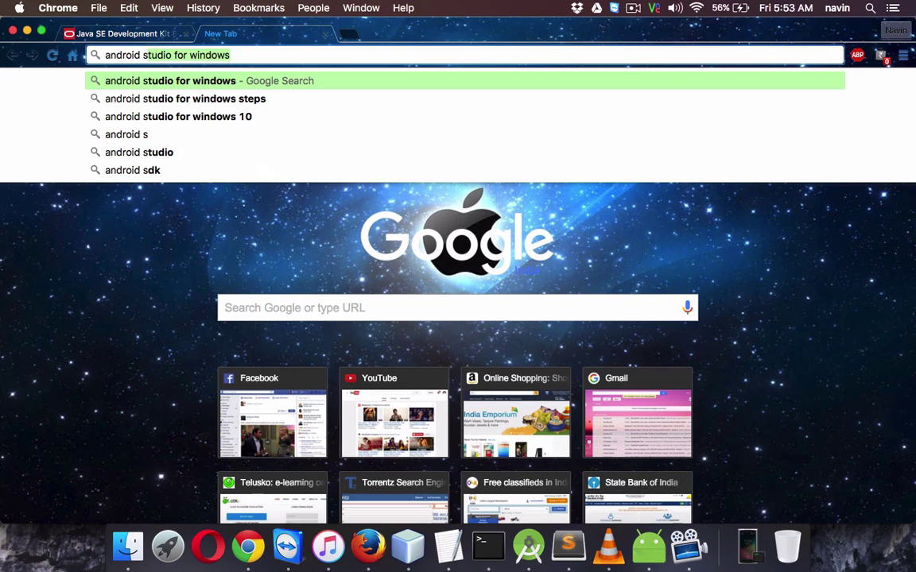
key(Right)
key(BackSpace)
key(BackSpace)
key(BackSpace)
key(BackSpace)
key(BackSpace)
key(BackSpace)
key(BackSpace)
key(BackSpace)
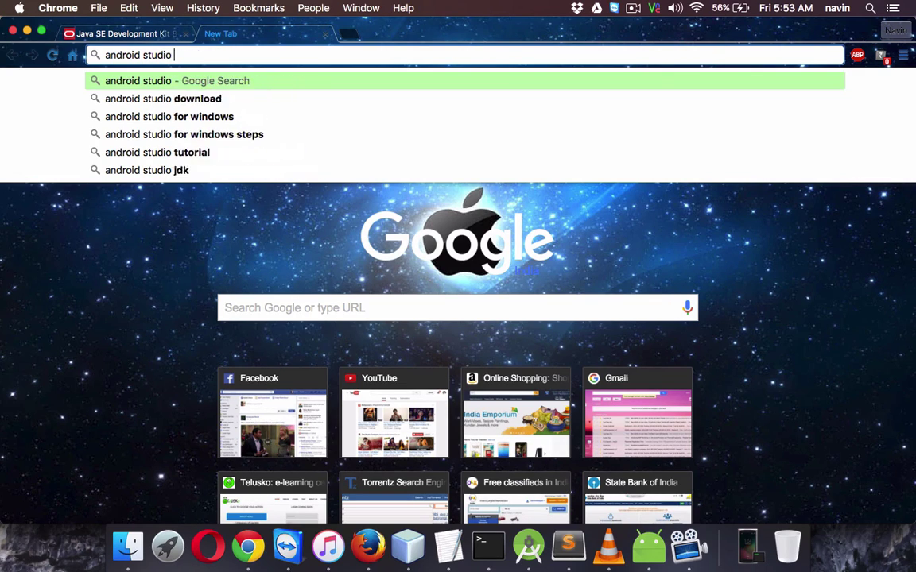
key(BackSpace)
key(Return)
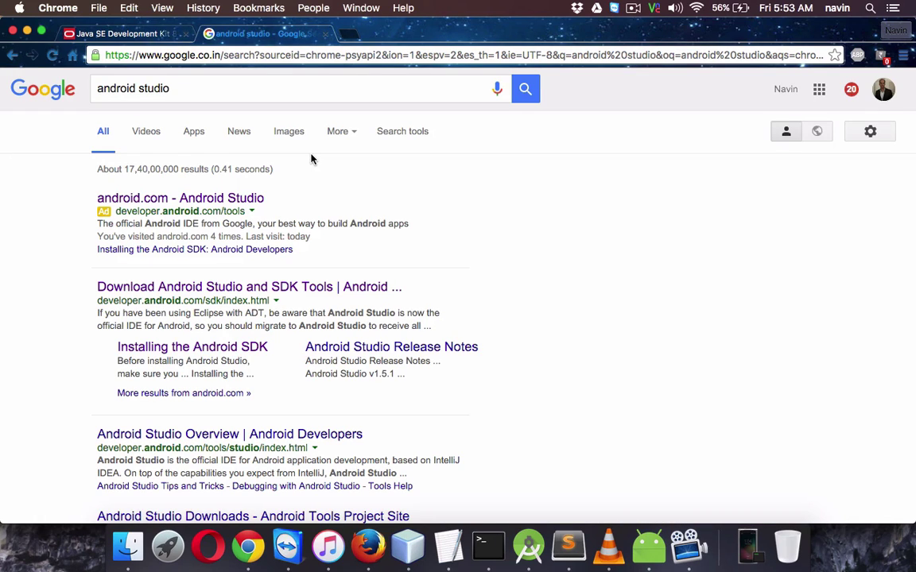
Open the Download Android Studio and SDK Tools page and find the Mac download.
click(214, 288)
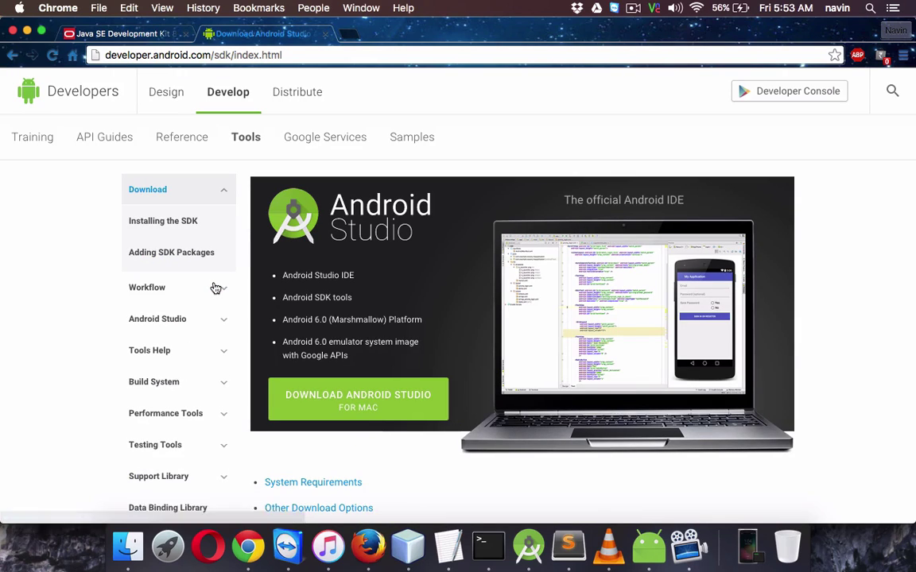
scroll(421, 260, down, 1)
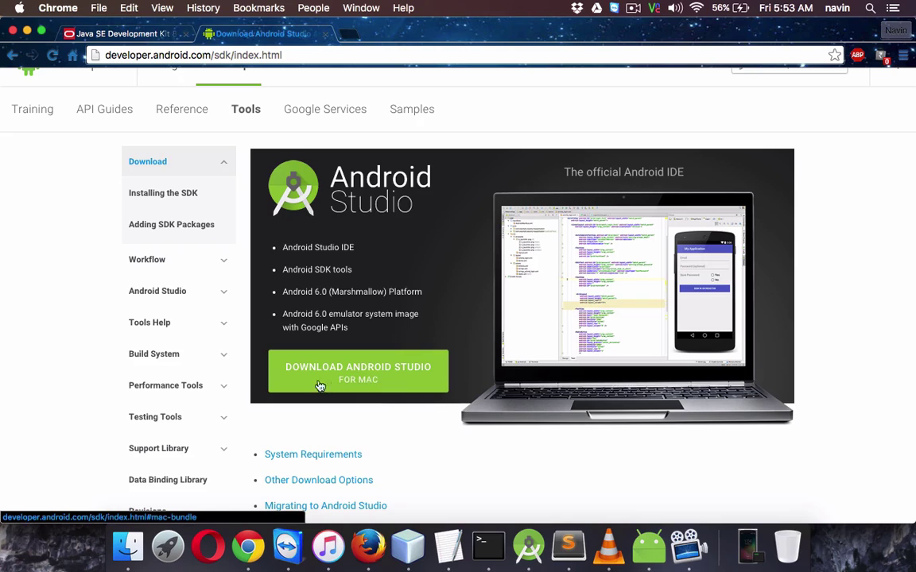
scroll(445, 380, down, 1)
scroll(445, 380, down, 4)
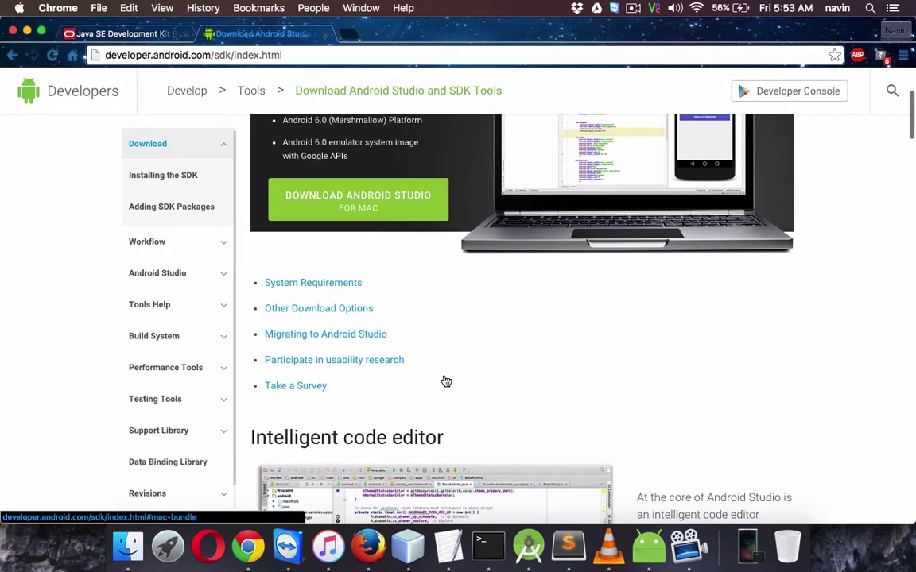
scroll(446, 382, up, 2)
Agree to the Android SDK terms and start the Android Studio for Mac .dmg download.
click(368, 288)
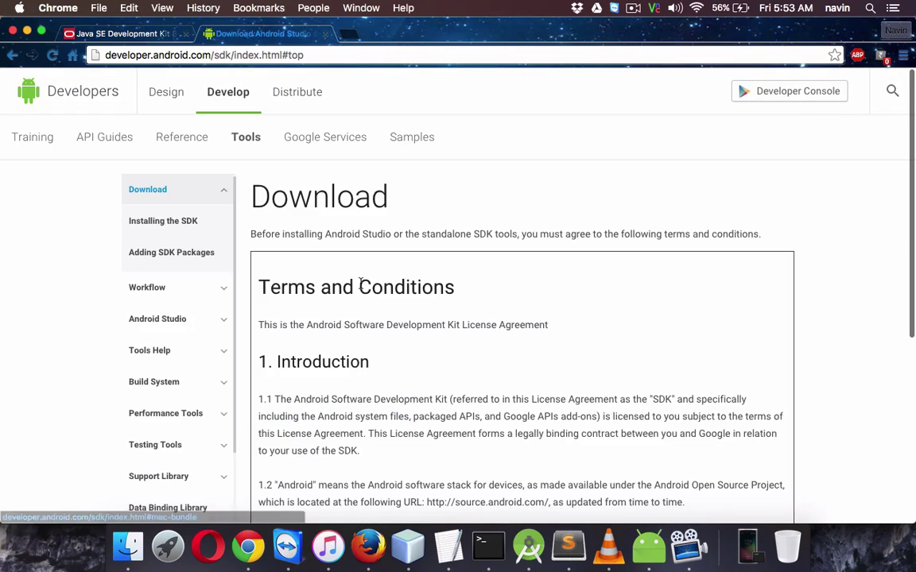
scroll(695, 297, down, 5)
scroll(827, 316, down, 5)
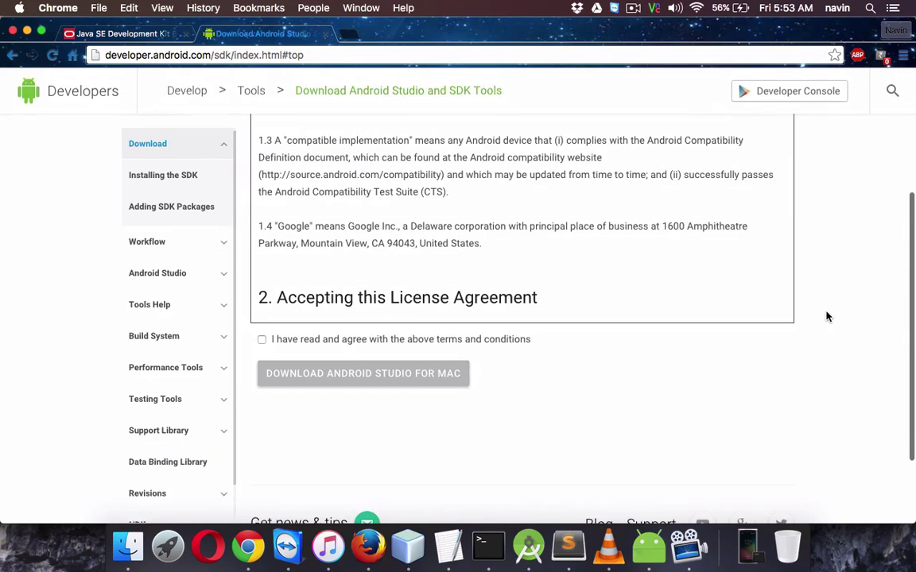
click(262, 341)
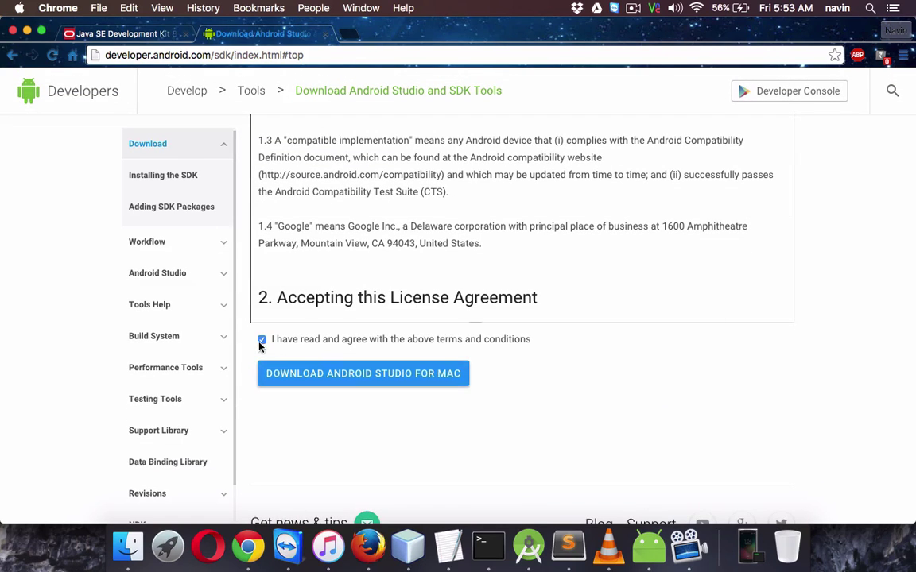
click(319, 372)
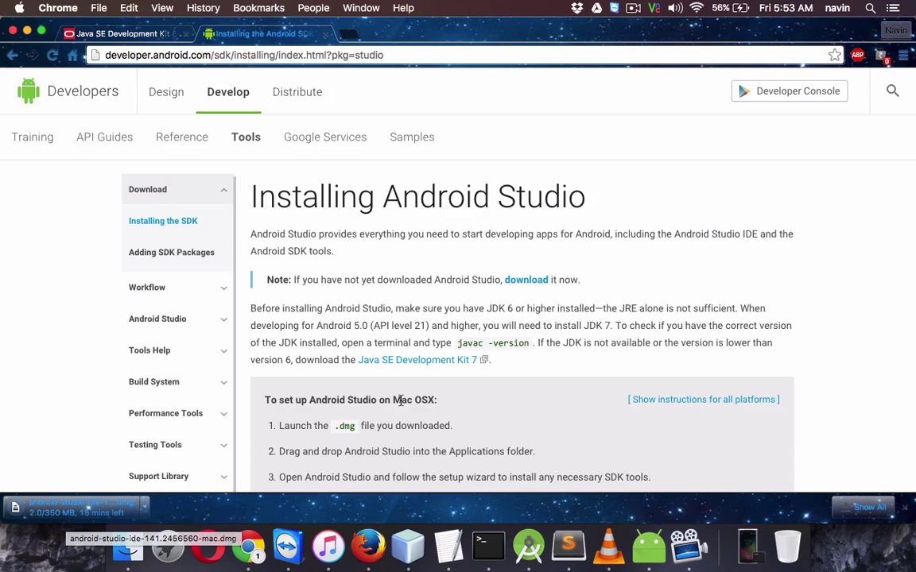
Read through the Installing Android Studio Mac steps, then return to the Proj_for_youtube window.
scroll(834, 316, down, 2)
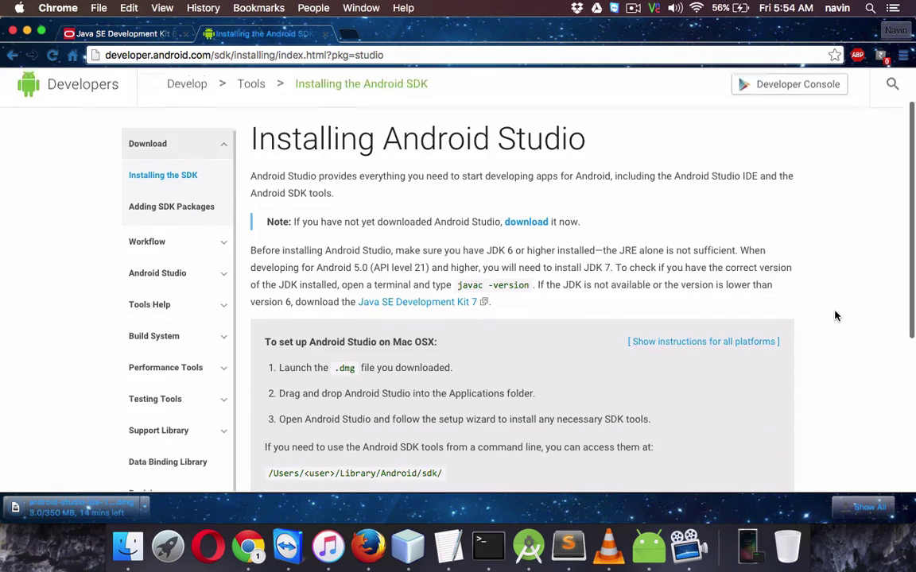
scroll(834, 316, down, 2)
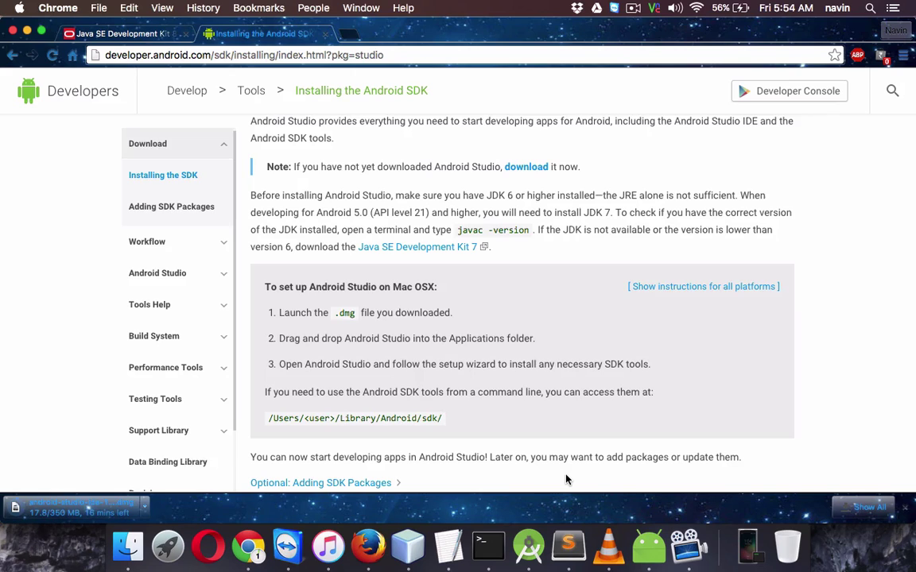
click(525, 540)
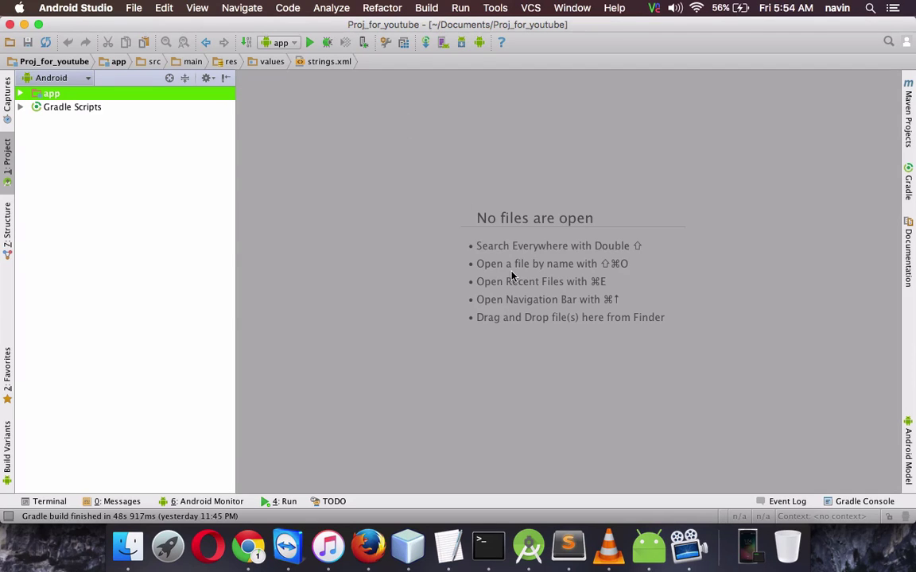
click(747, 547)
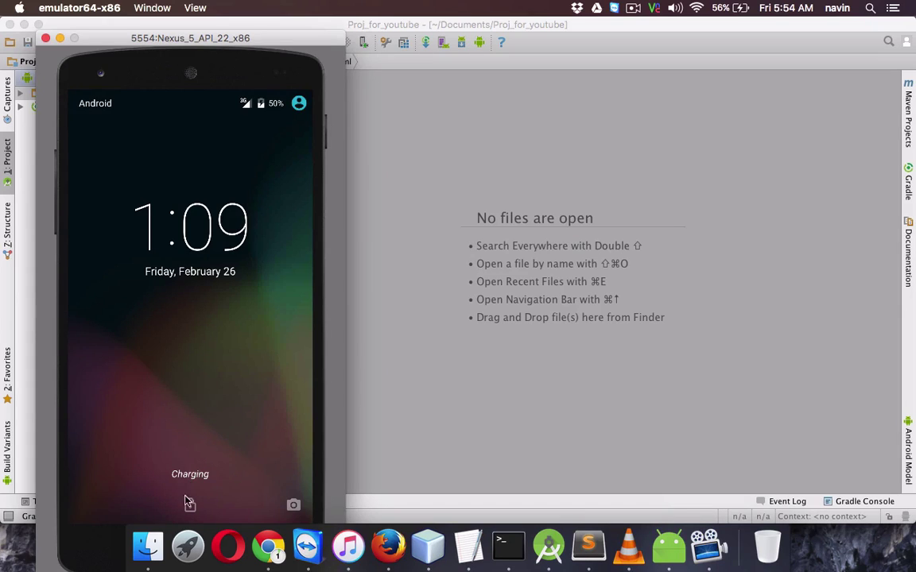
click(188, 509)
click(45, 39)
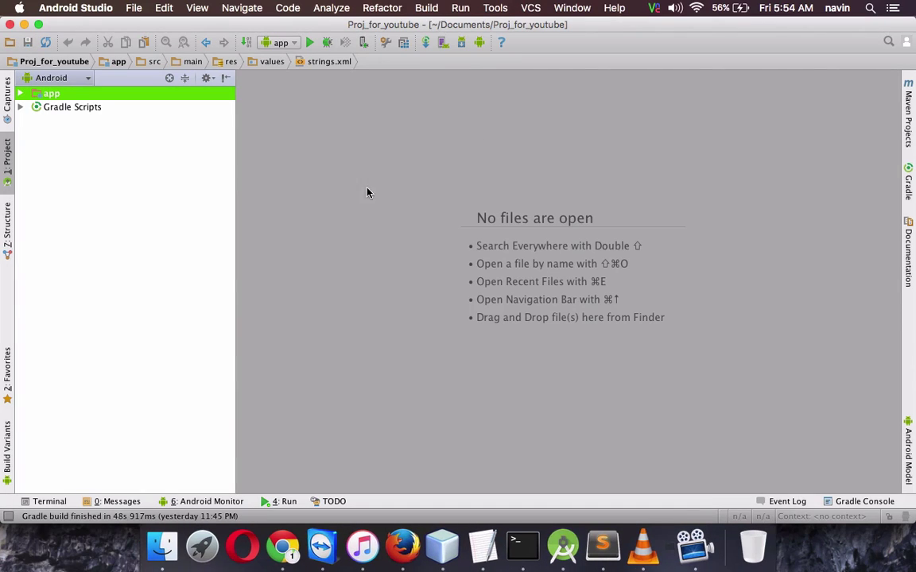